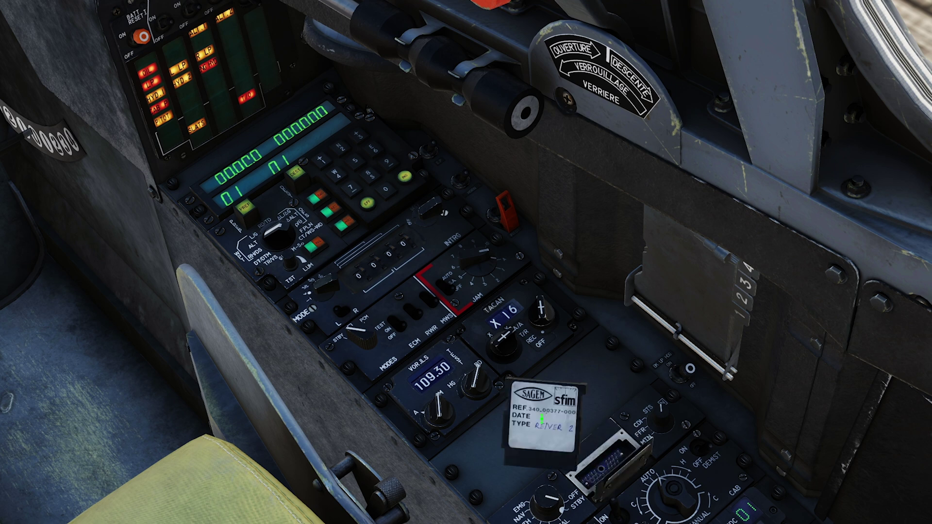
# Open the Mirage 2000C's cockpit cartridge reader so the Reiver 2 data cartridge appears.
pyautogui.click(541, 418)
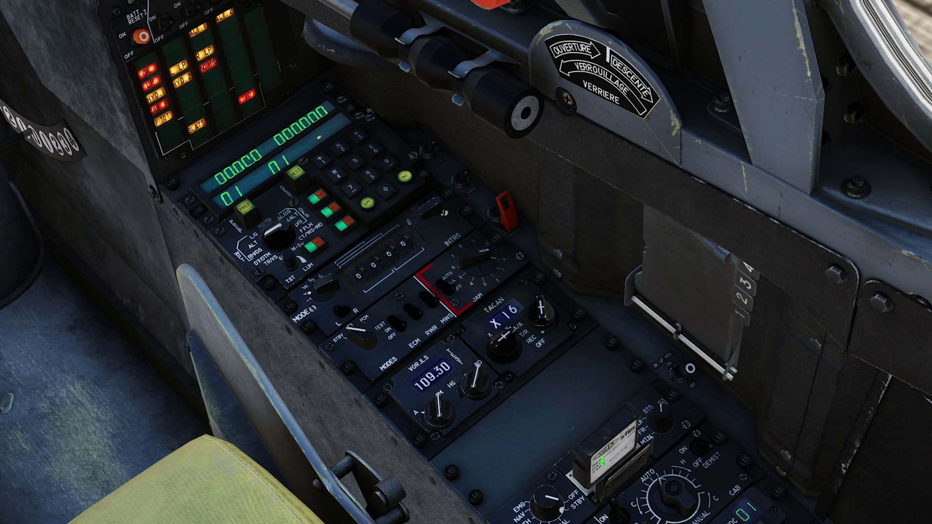
# Pull the Reiver 2 data cartridge back out of the Mirage's reader.
pyautogui.click(602, 460)
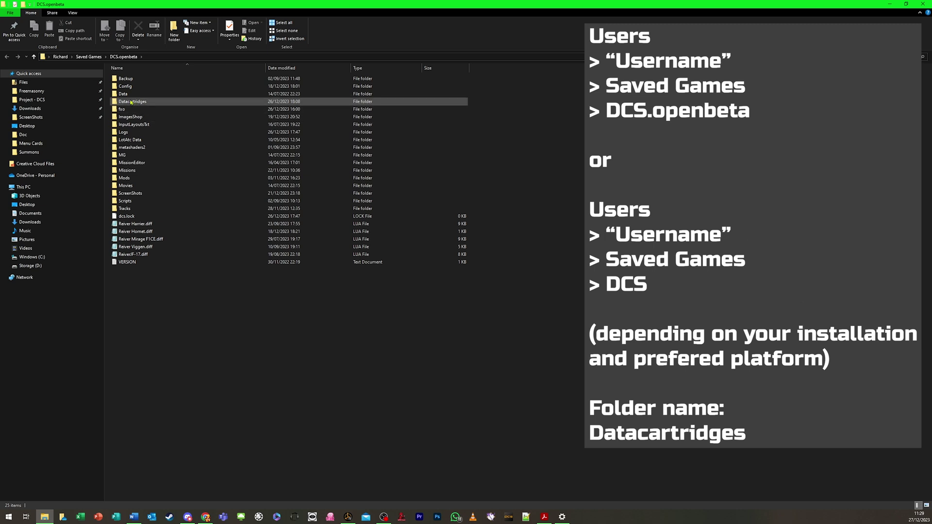
# Select the Datacartridges folder inside Saved Games > DCS.openbeta.
pyautogui.click(156, 102)
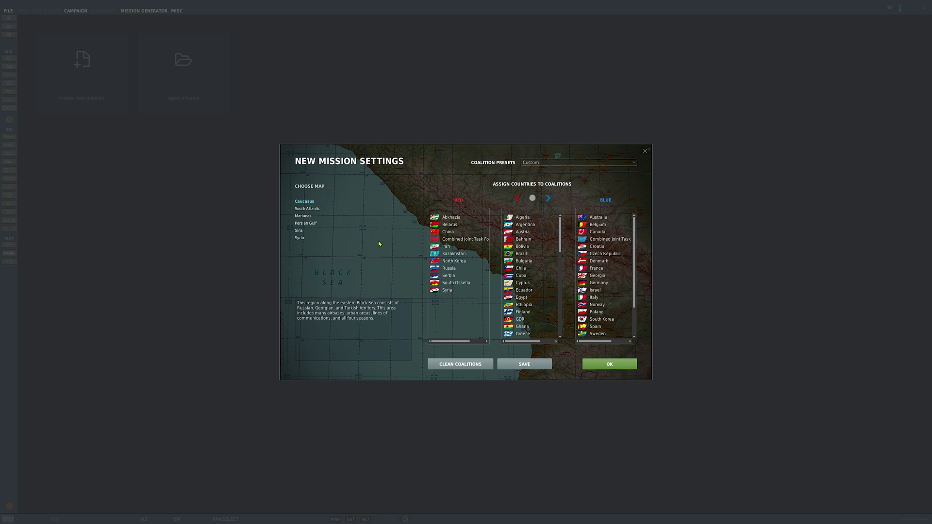
# Choose the Syria map in New Mission Settings and confirm.
pyautogui.click(301, 238)
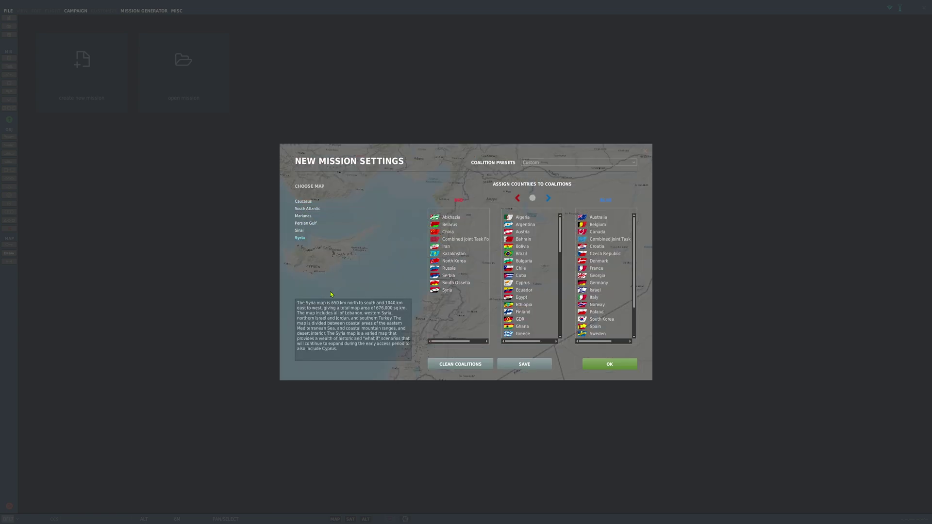
pyautogui.click(610, 365)
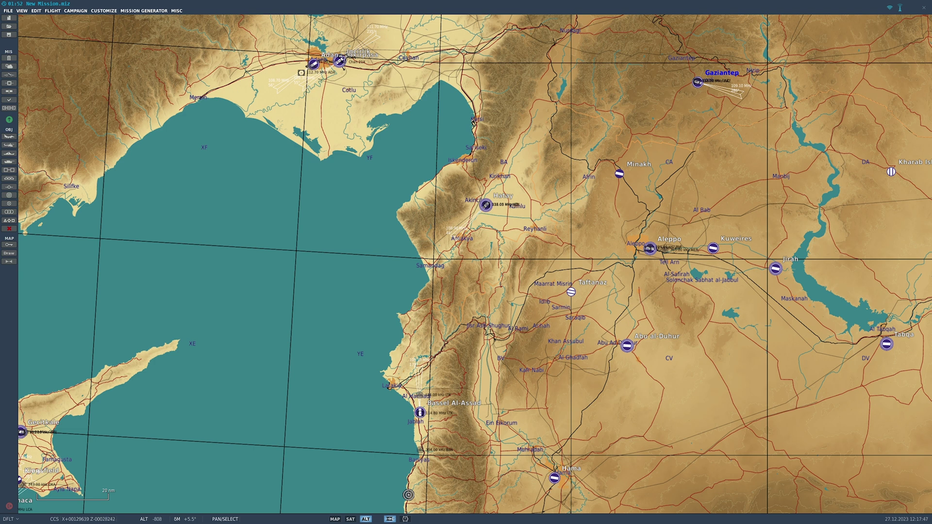
# Place an M-2000C airplane group over the sea off Latakia.
pyautogui.click(9, 136)
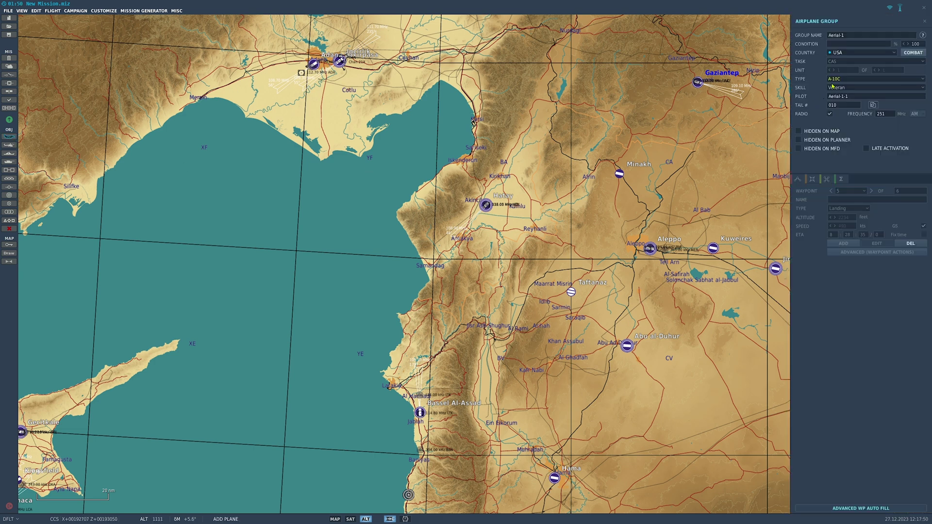
pyautogui.click(851, 79)
pyautogui.scroll(-5, 851, 123)
pyautogui.scroll(-5, 850, 123)
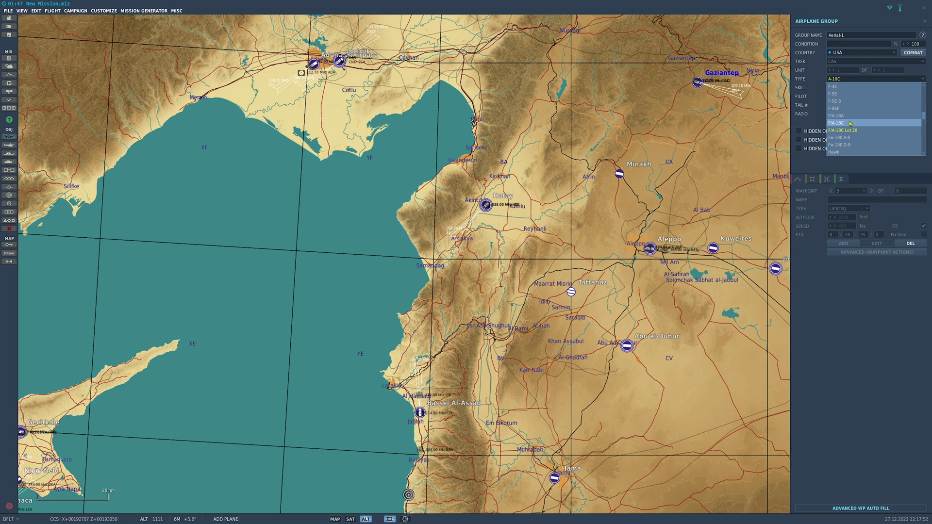
pyautogui.click(850, 117)
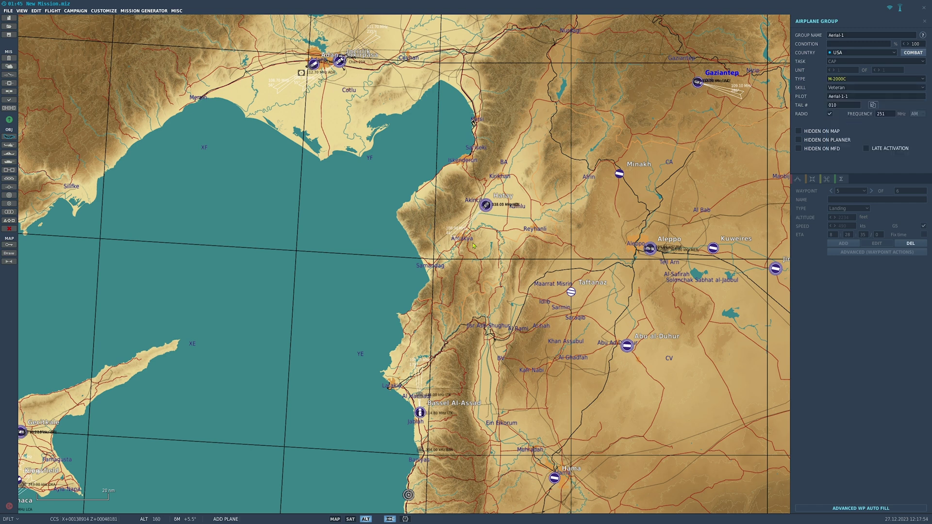
pyautogui.click(334, 226)
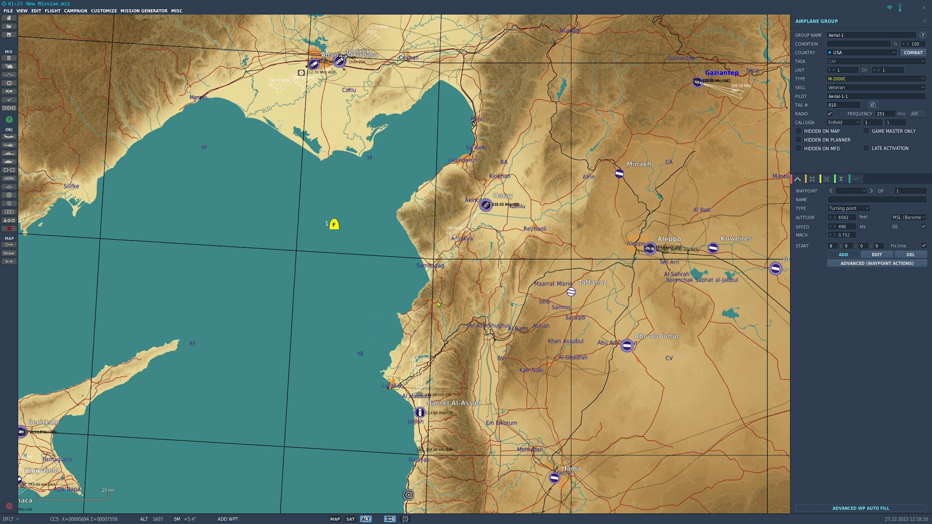
# Add route waypoints at Hatay and Bassel Al-Assad airfields.
pyautogui.scroll(5, 489, 212)
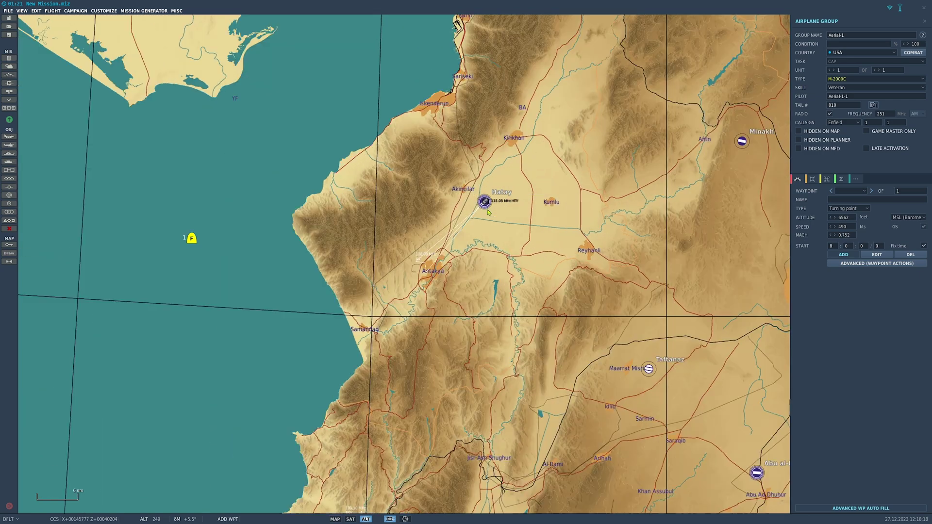
pyautogui.scroll(5, 488, 212)
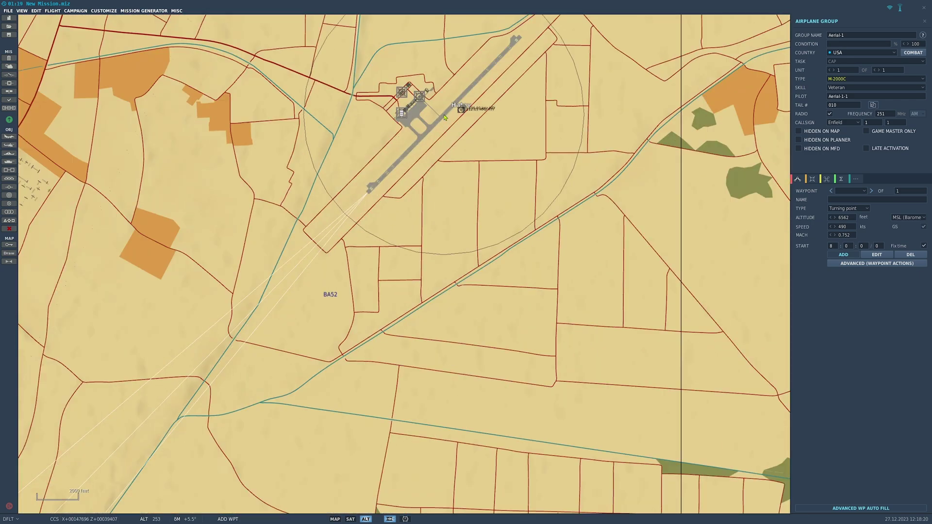
pyautogui.click(450, 113)
pyautogui.scroll(-5, 507, 214)
pyautogui.scroll(-3, 507, 214)
pyautogui.moveTo(506, 214); pyautogui.dragTo(412, 335)
pyautogui.scroll(6, 411, 340)
pyautogui.scroll(3, 410, 340)
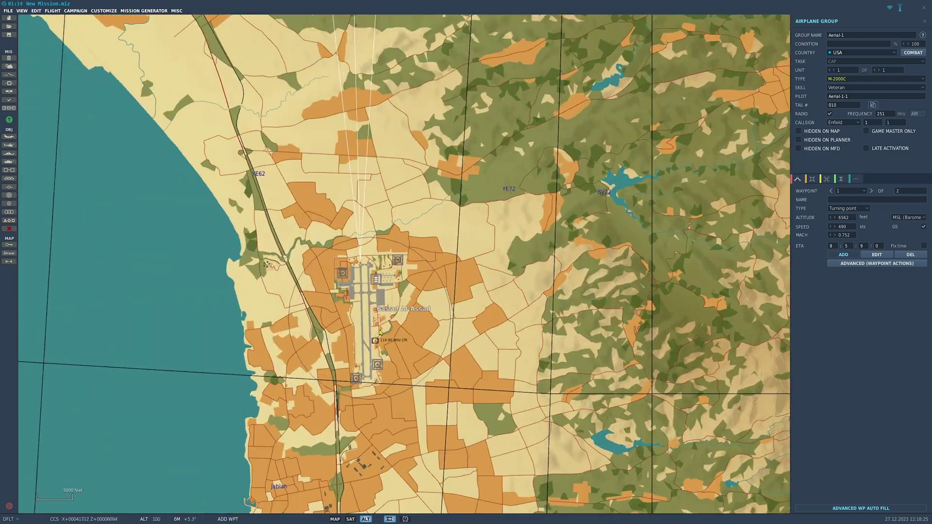
pyautogui.click(358, 317)
# Continue the route with waypoints at Aleppo, Minakh and Gaziantep airfields.
pyautogui.scroll(-6, 381, 318)
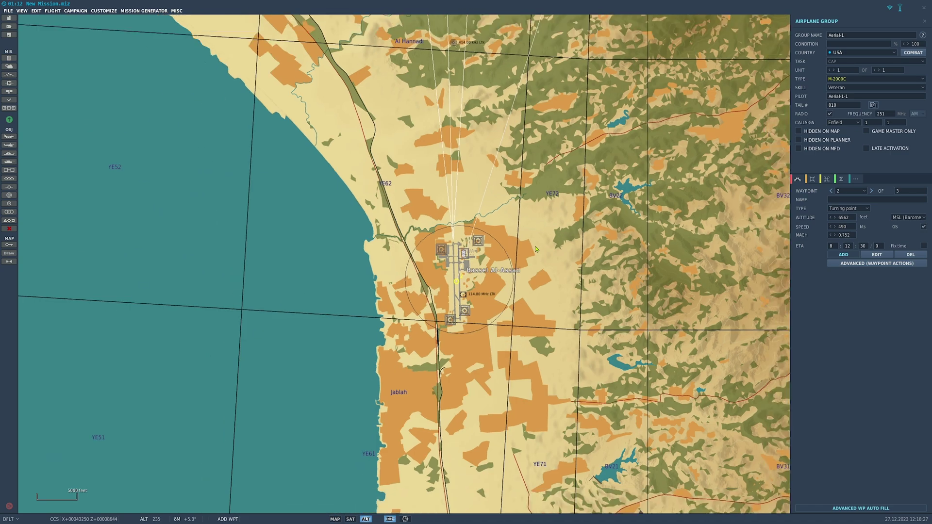
pyautogui.scroll(3, 416, 257)
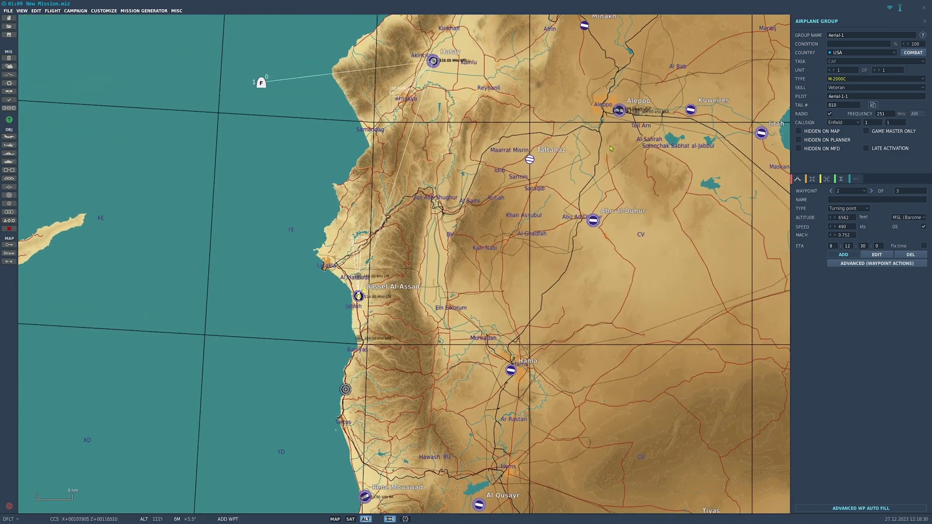
pyautogui.moveTo(612, 148); pyautogui.dragTo(540, 204)
pyautogui.scroll(4, 532, 203)
pyautogui.scroll(4, 529, 201)
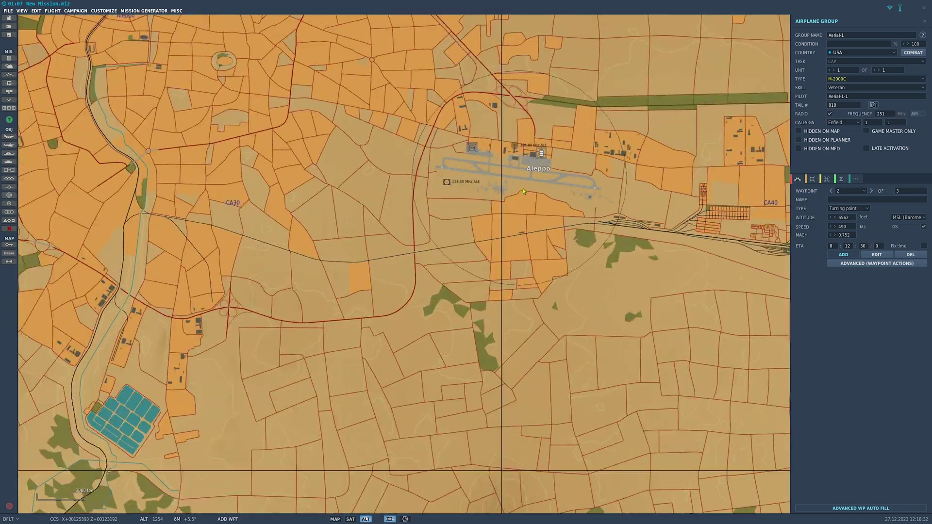
pyautogui.click(516, 163)
pyautogui.scroll(-5, 550, 178)
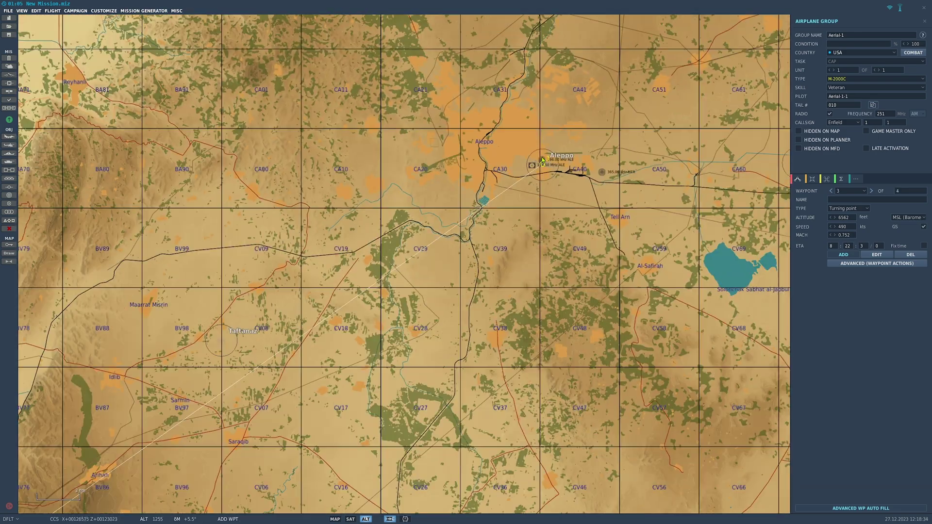
pyautogui.scroll(3, 493, 168)
pyautogui.scroll(6, 494, 168)
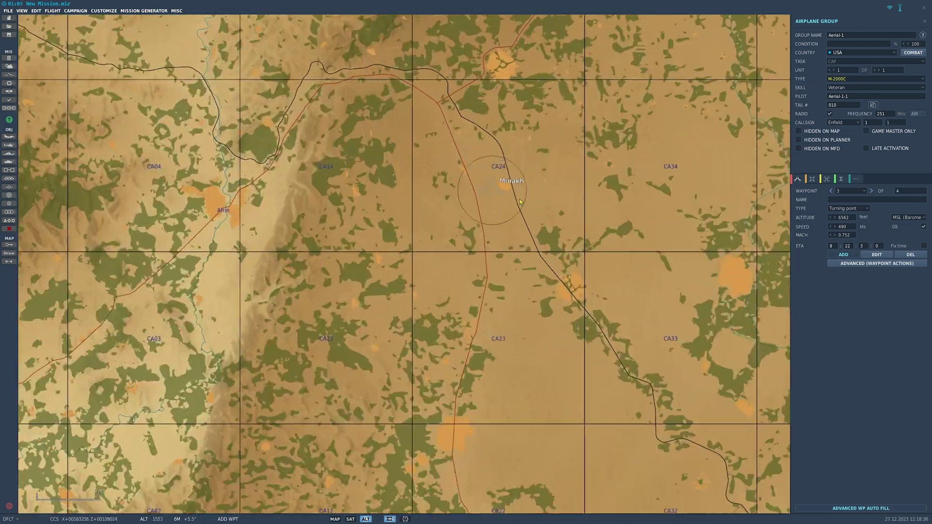
pyautogui.click(455, 177)
pyautogui.scroll(-8, 455, 177)
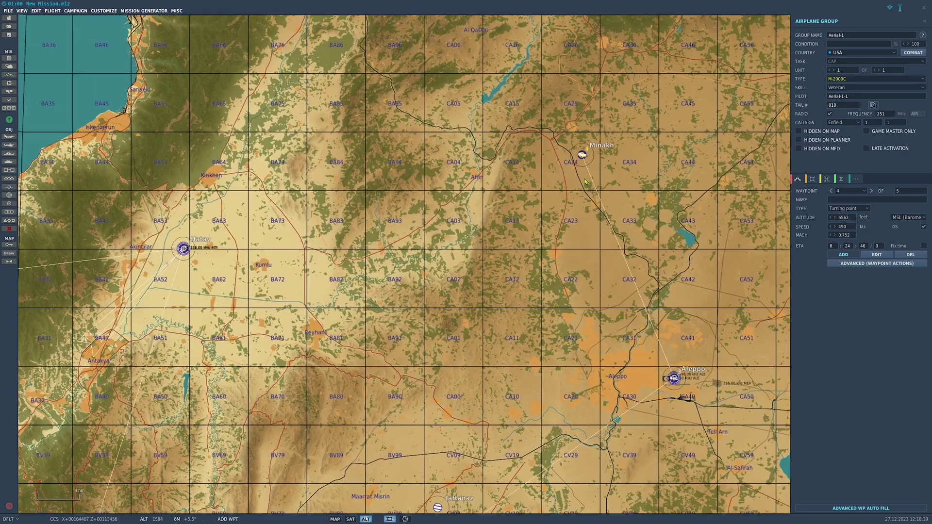
pyautogui.moveTo(585, 181); pyautogui.dragTo(311, 457)
pyautogui.scroll(3, 553, 165)
pyautogui.scroll(4, 553, 165)
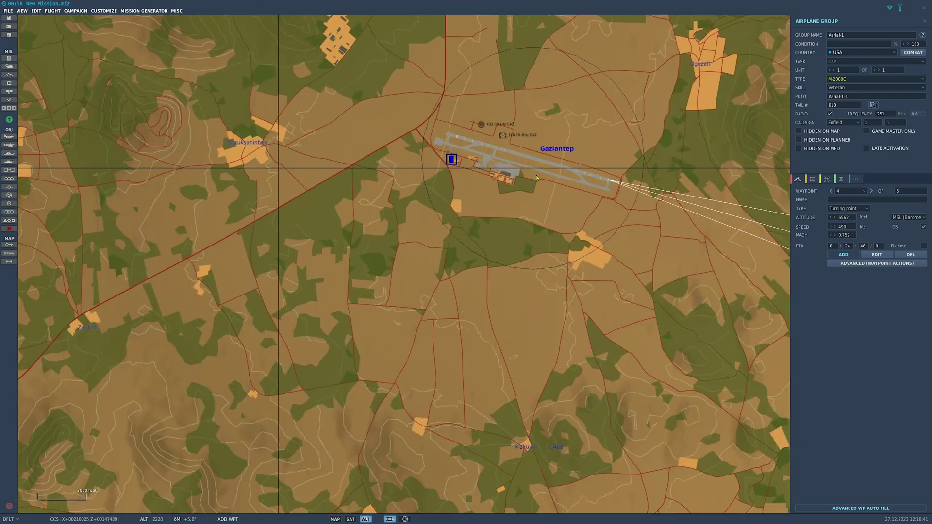
pyautogui.click(519, 156)
pyautogui.scroll(-5, 518, 156)
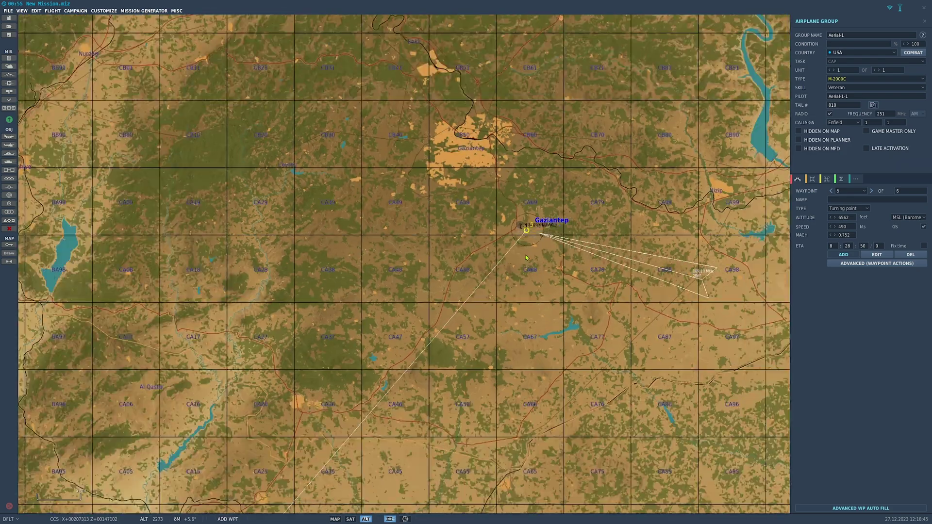
pyautogui.scroll(-3, 527, 257)
pyautogui.moveTo(526, 257); pyautogui.dragTo(522, 116)
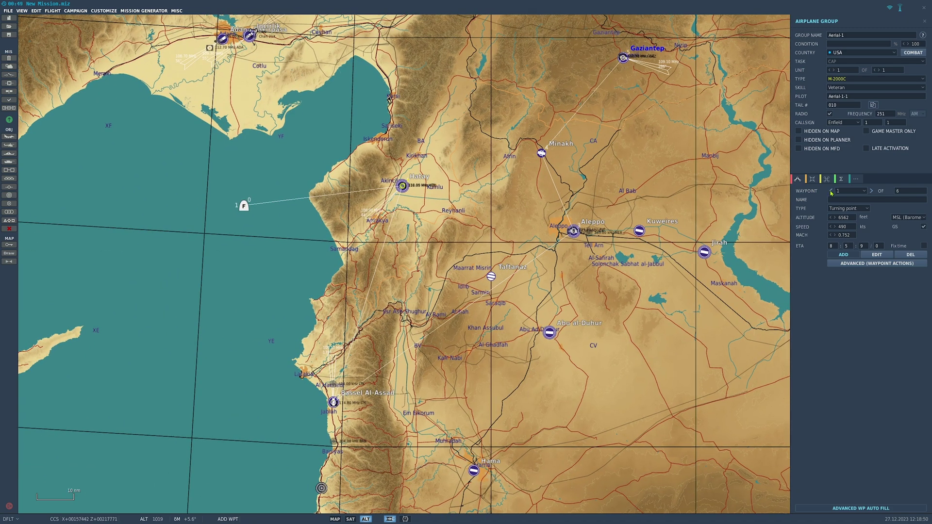
# Set waypoints 1, 2 and 3 to altitudes 1000, 15000 and 2000 feet.
pyautogui.doubleClick(849, 218)
pyautogui.write('1000')
pyautogui.doubleClick(845, 217)
pyautogui.write('15000')
pyautogui.click(871, 191)
pyautogui.doubleClick(844, 218)
pyautogui.write('20000')
# Set waypoint 4 to 25000 feet and make waypoint 5 a Landing.
pyautogui.click(871, 191)
pyautogui.doubleClick(834, 218)
pyautogui.write('25000')
pyautogui.click(872, 191)
pyautogui.click(847, 208)
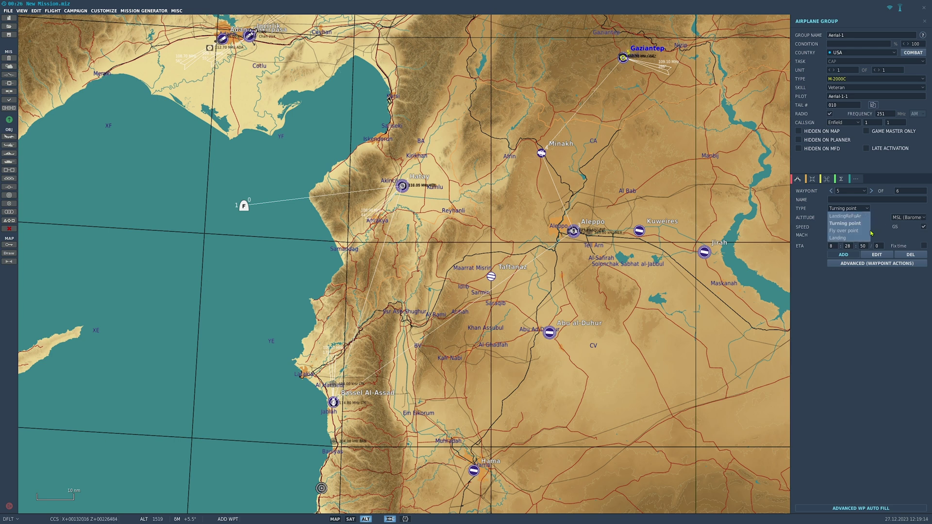
pyautogui.click(844, 239)
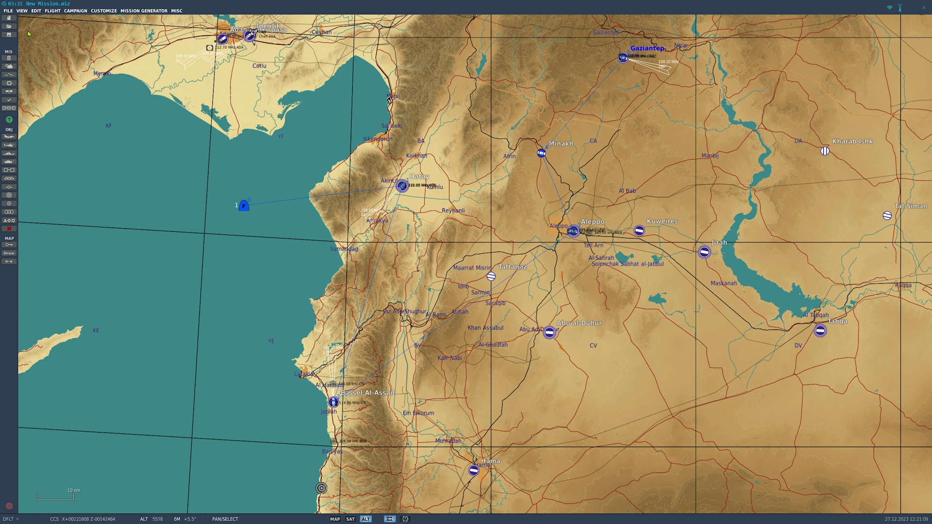
# Save the mission as 'Combat Air Patrol 1' in DCS.openbeta\Datacartridges.
pyautogui.click(8, 10)
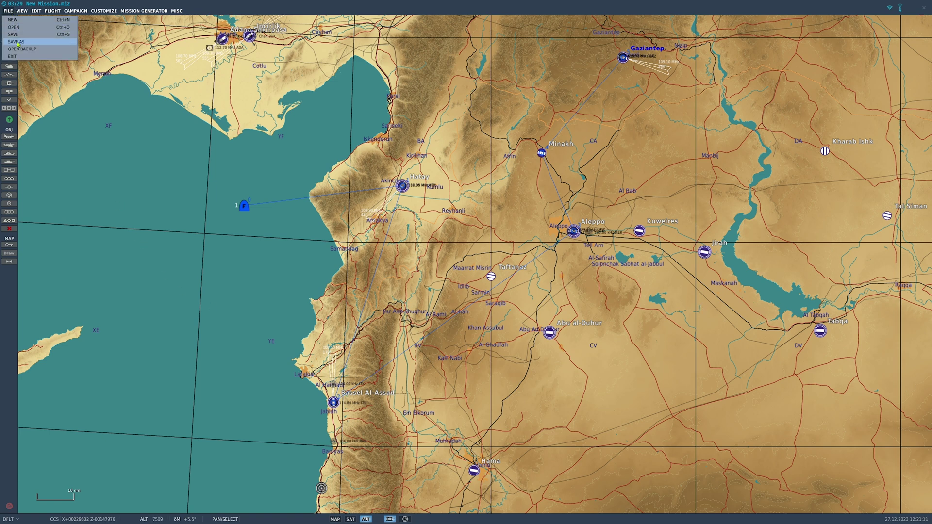
pyautogui.click(17, 43)
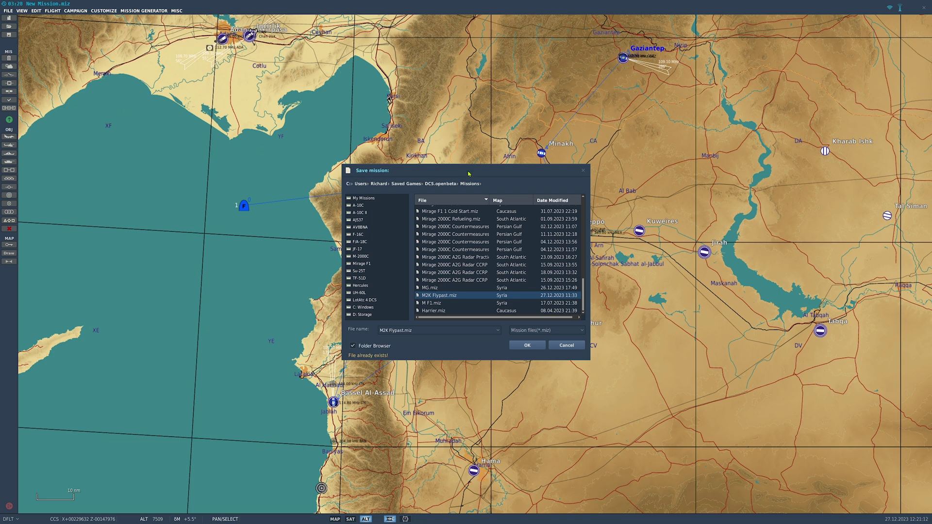
pyautogui.click(438, 184)
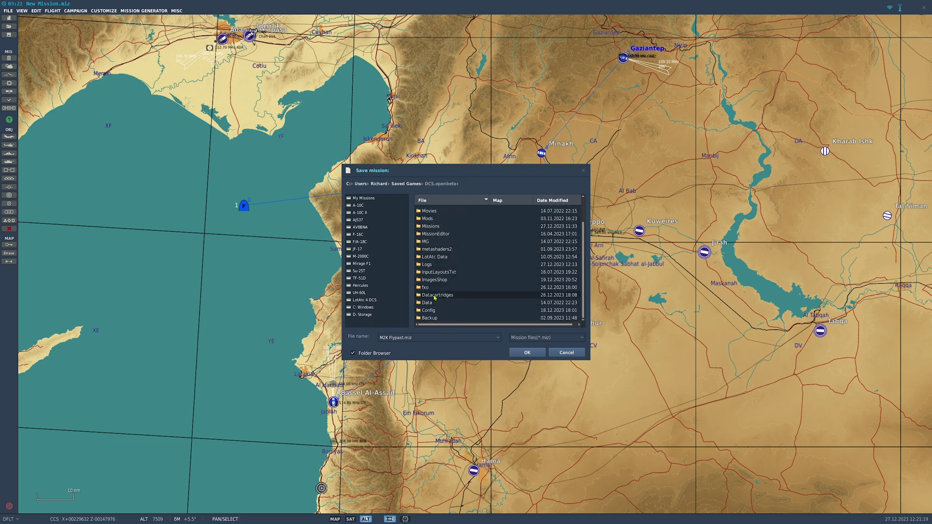
pyautogui.doubleClick(447, 296)
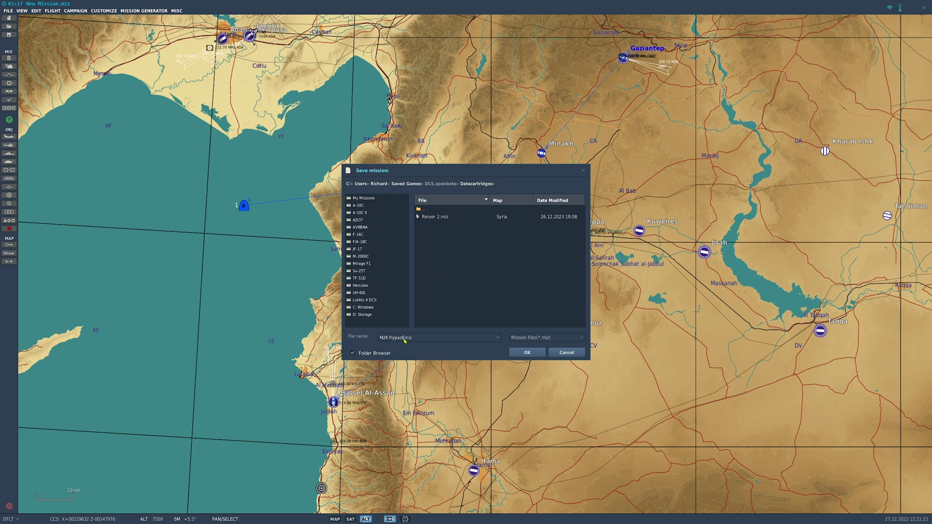
pyautogui.moveTo(405, 339); pyautogui.dragTo(364, 341)
pyautogui.press('BackSpace')
pyautogui.write('Combat Air Patrol 1')
pyautogui.click(524, 353)
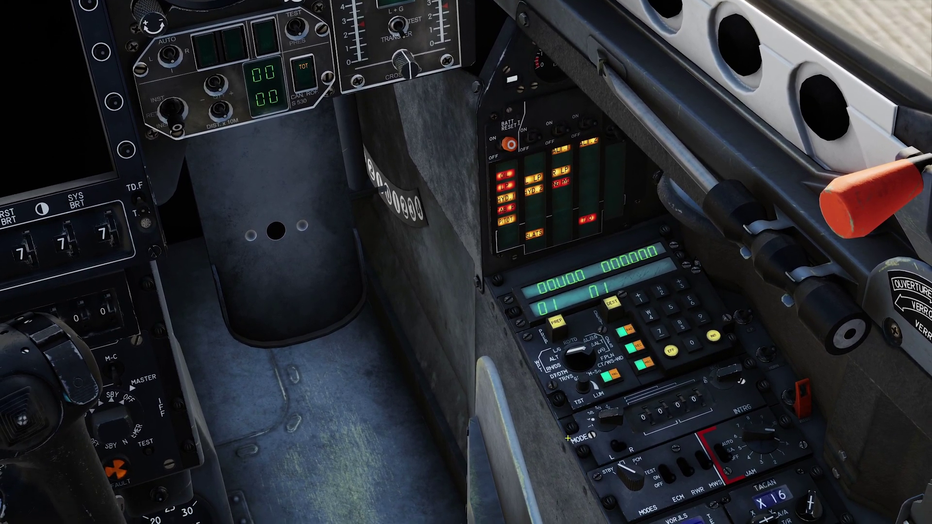
# Press PREP on the PCN navigation panel and key in digits 1 and 3.
pyautogui.click(689, 344)
pyautogui.click(556, 323)
pyautogui.click(640, 297)
pyautogui.click(556, 322)
pyautogui.click(555, 323)
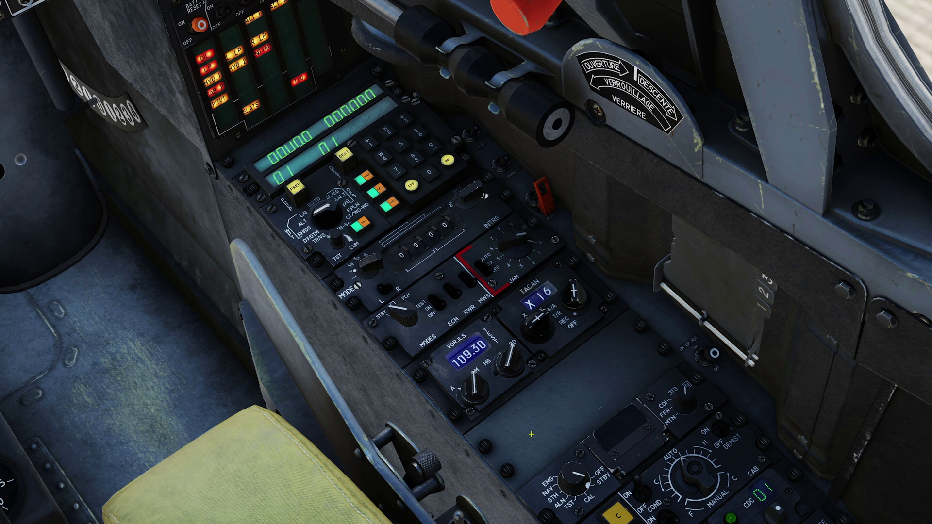
# Eject the reader's cartridge and insert the Combat Air Patrol 1 cartridge.
pyautogui.click(627, 447)
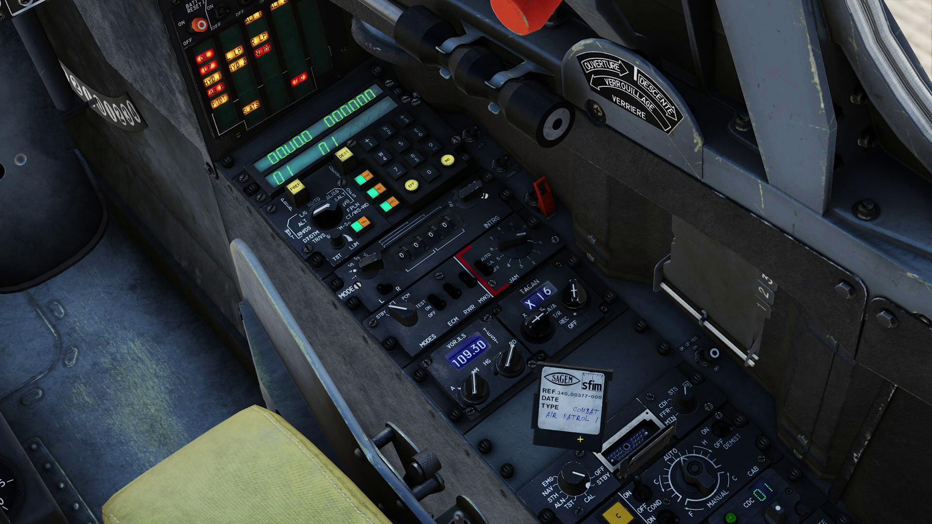
pyautogui.click(579, 398)
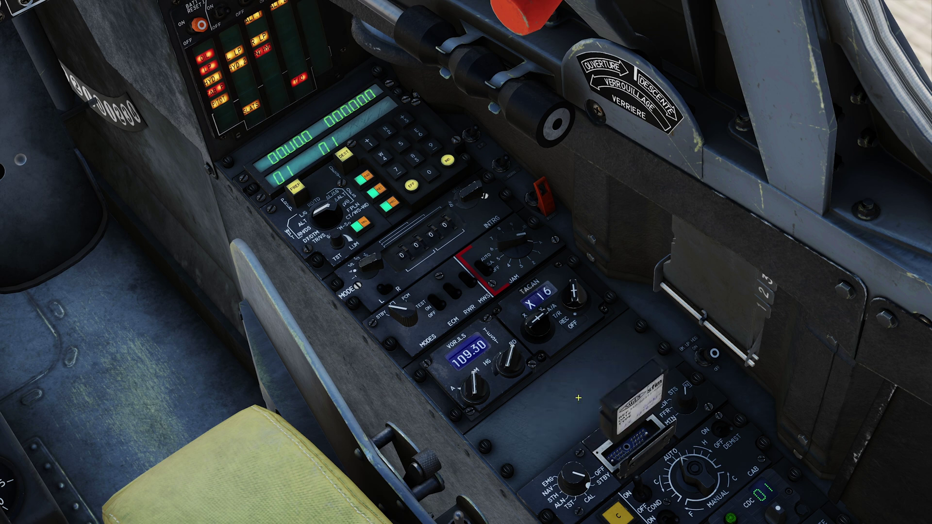